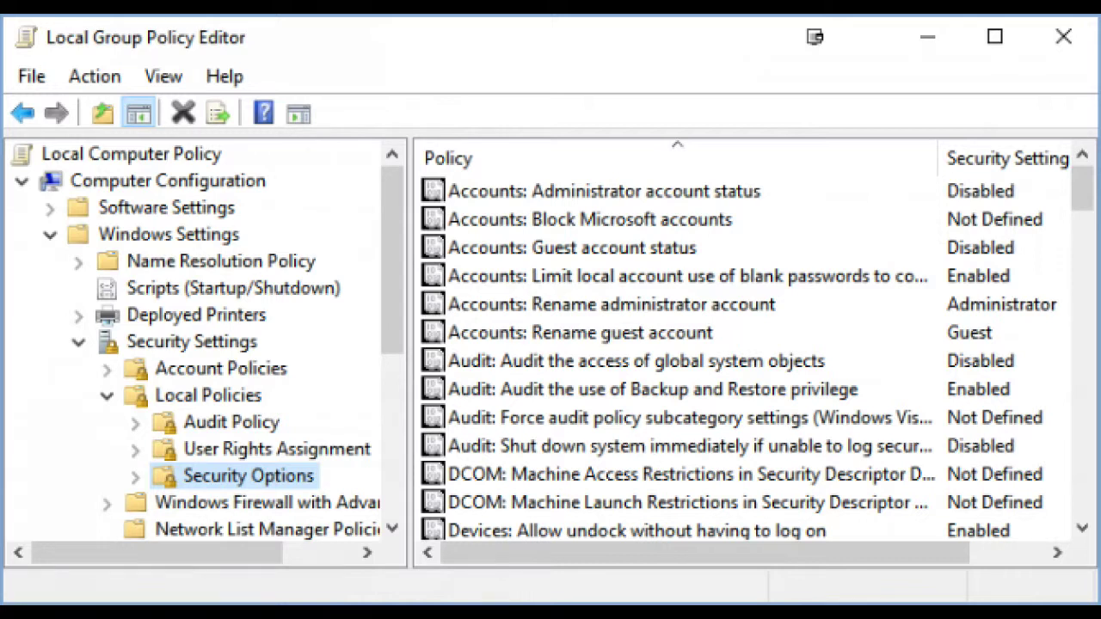
# - Jump to the Interactive logon policies and select 'Do not display last user name'
pyautogui.press('i')
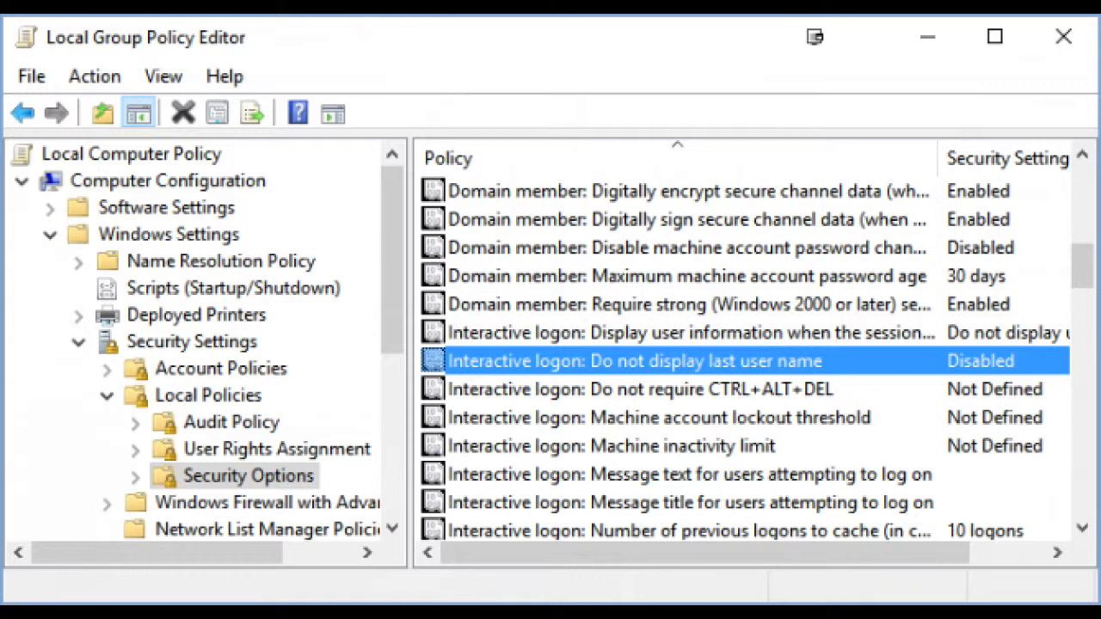
# - Open the properties of 'Interactive logon: Do not display last user name', currently Disabled
pyautogui.press('Return')
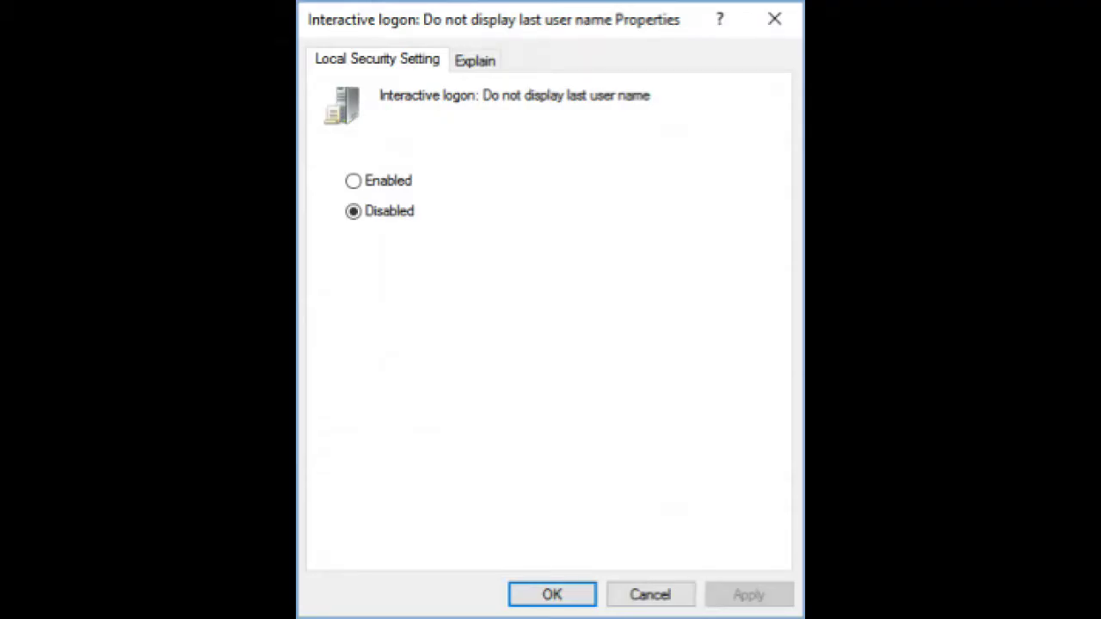